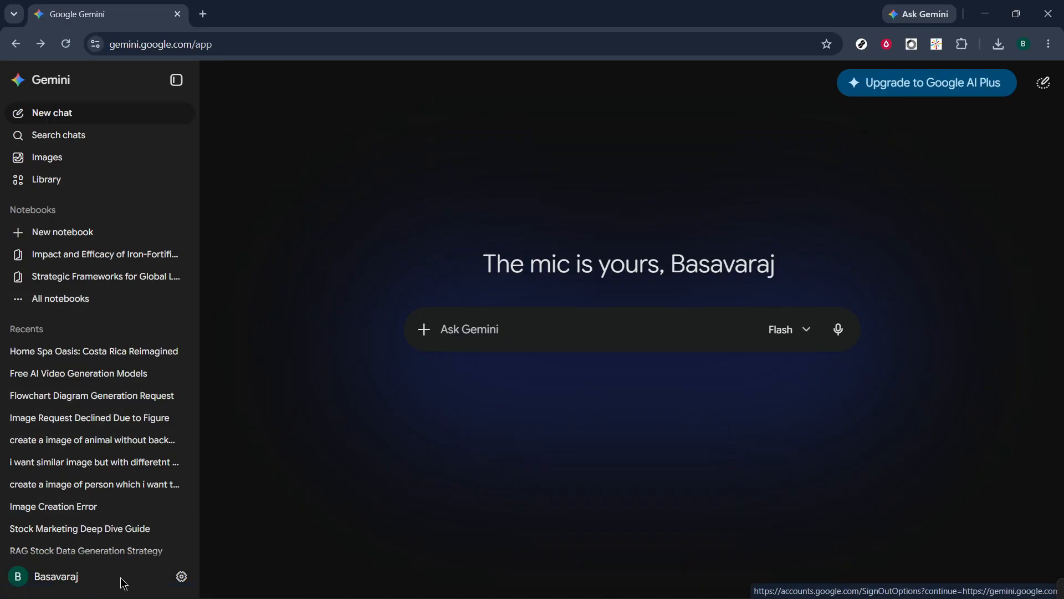
Open the Gems page from Gemini's settings.
left_click(182, 578)
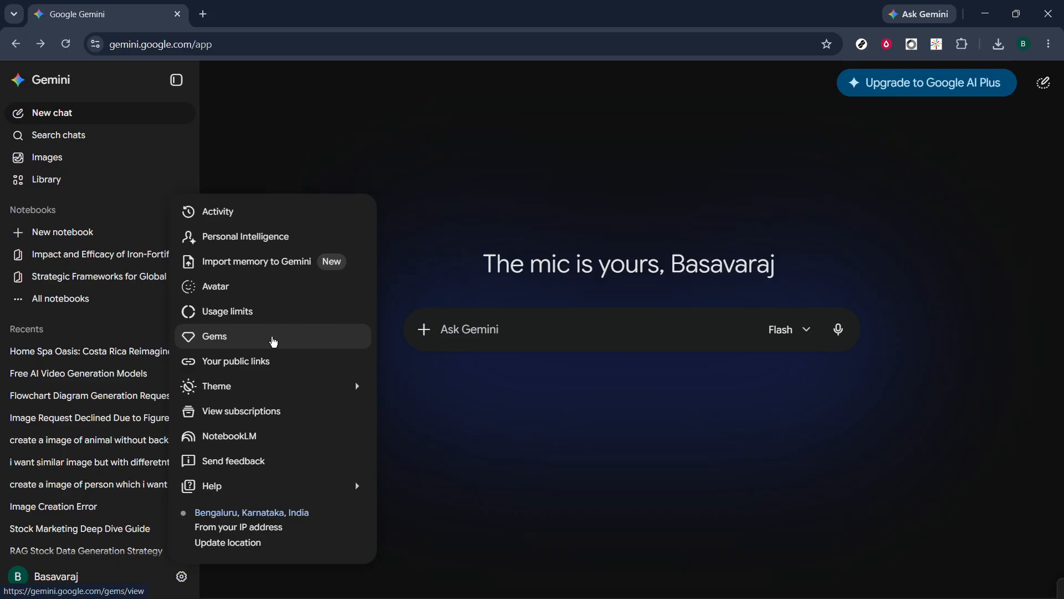
left_click(470, 435)
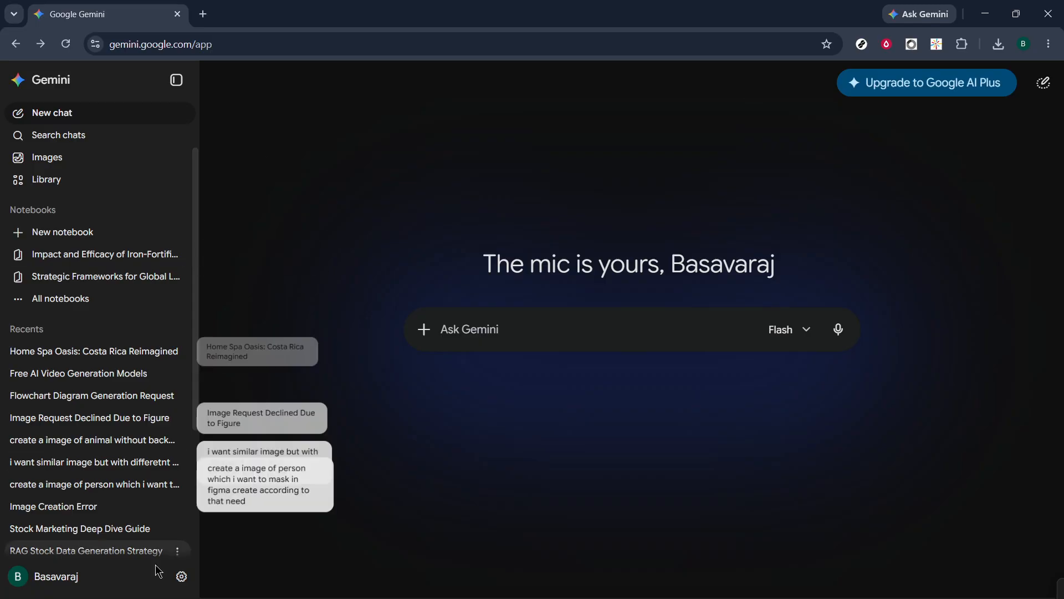
left_click(181, 580)
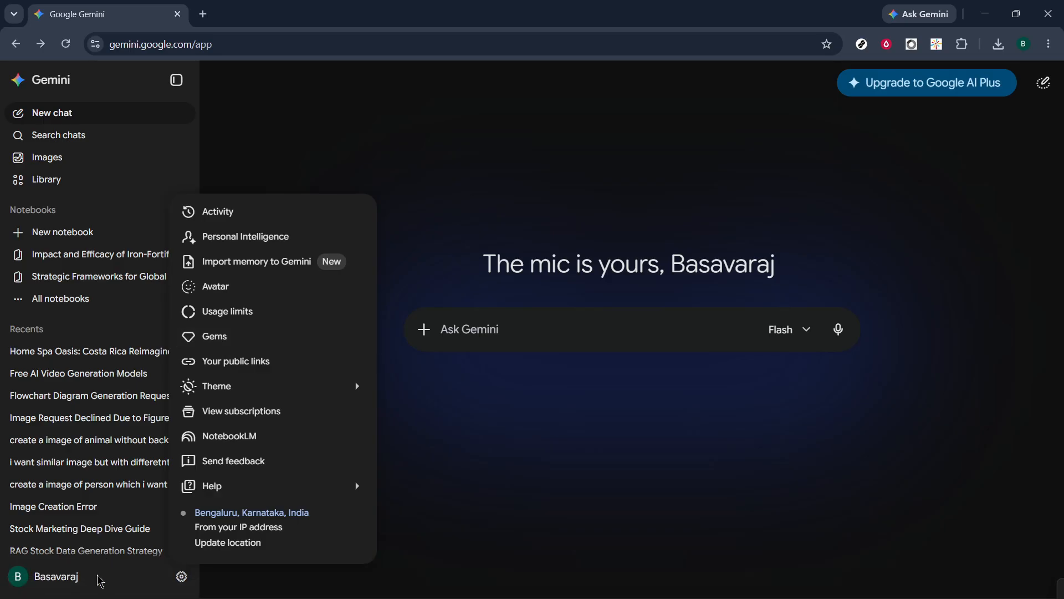
left_click(230, 339)
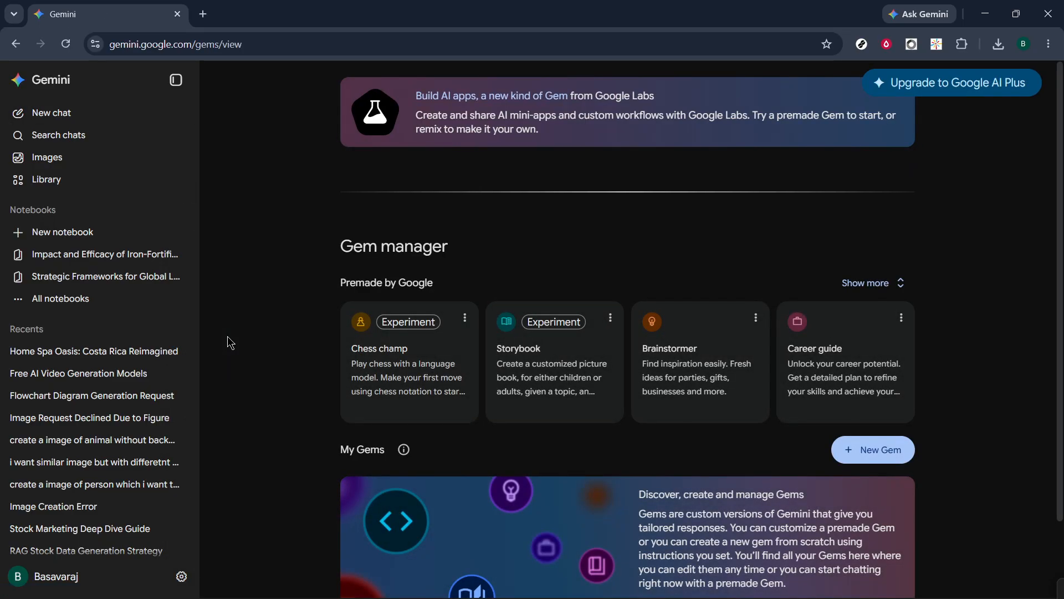
Create a new custom Gem under My Gems and name it "RESEARCH AI NEWS".
scroll(227, 336, "down", 2)
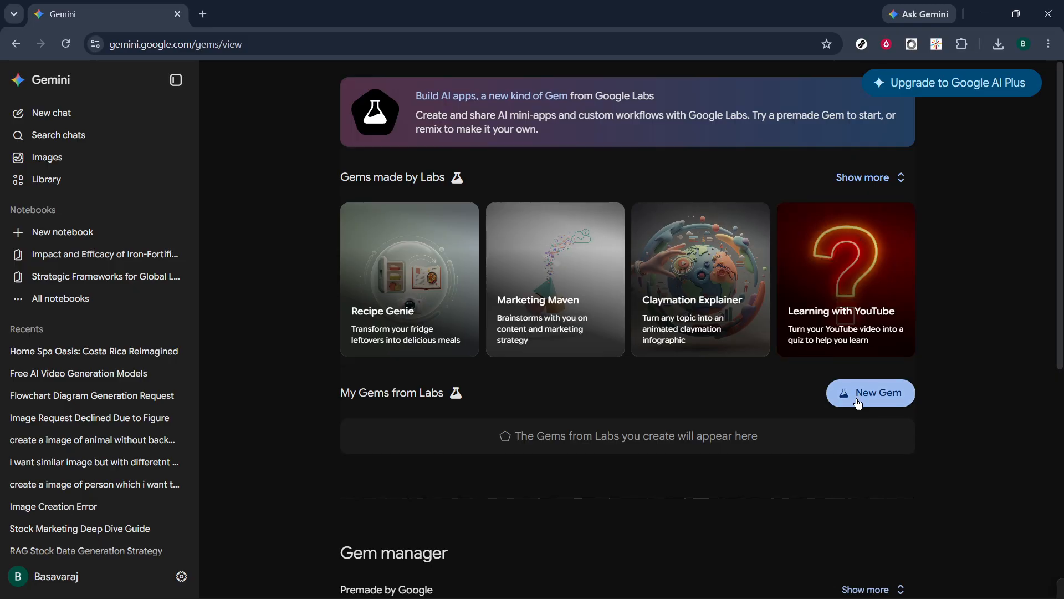
scroll(819, 456, "down", 6)
scroll(821, 459, "down", 1)
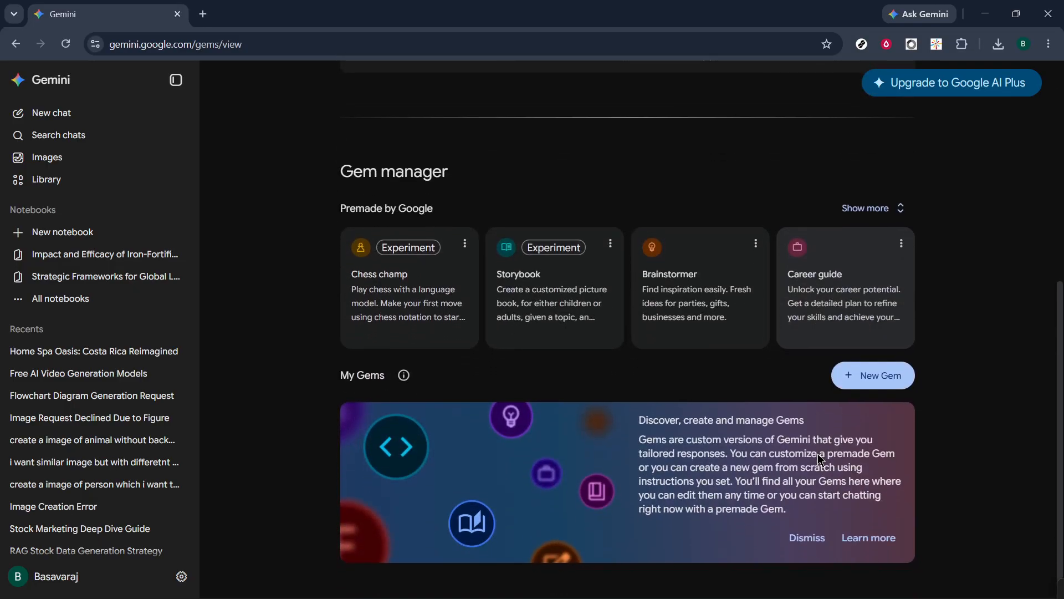
left_click(806, 536)
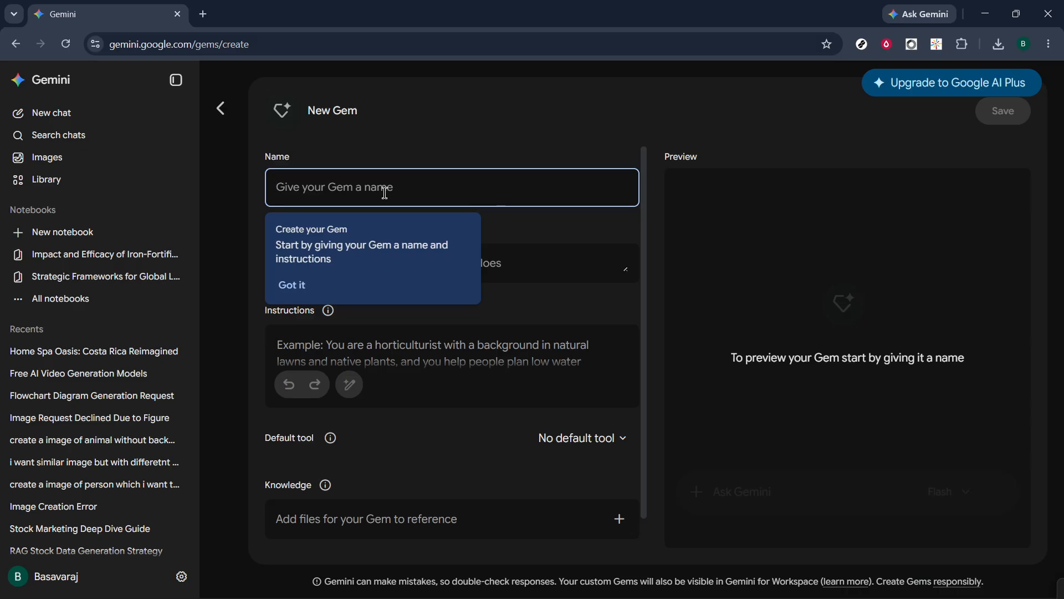
type("RESE")
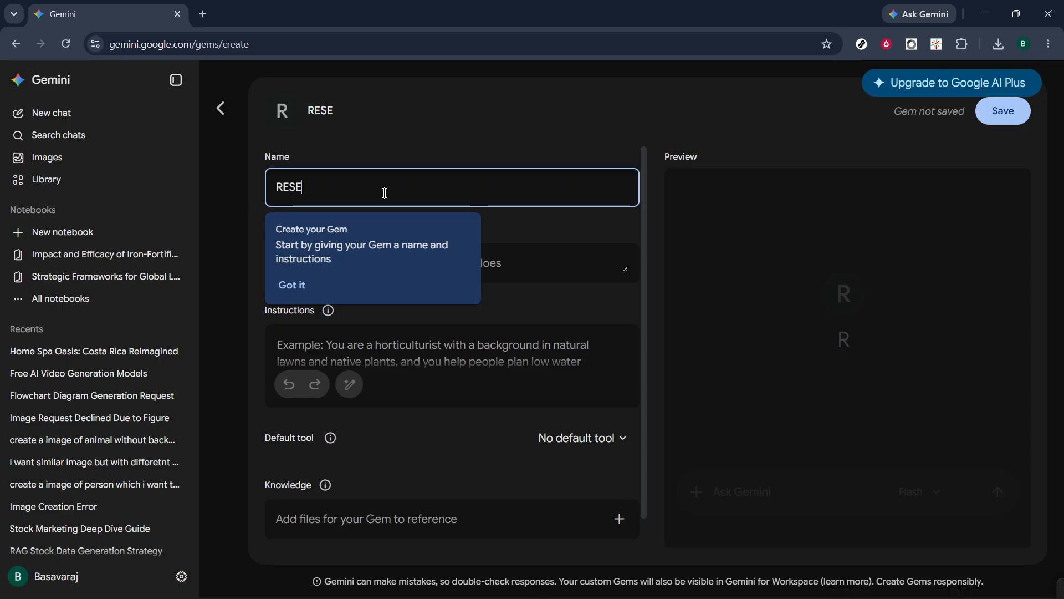
type("ARCH AI N")
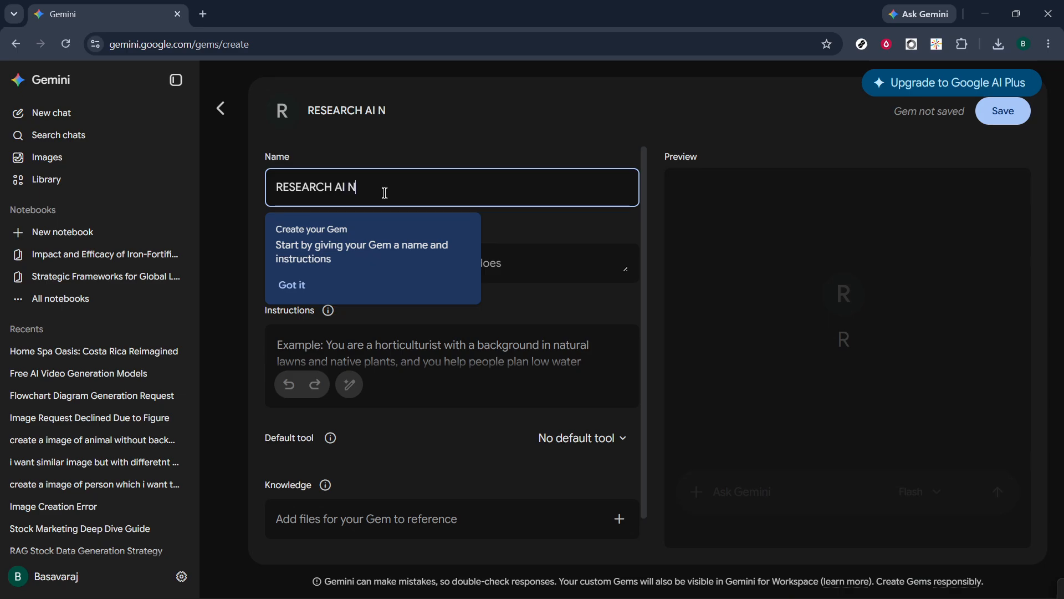
type("EWS")
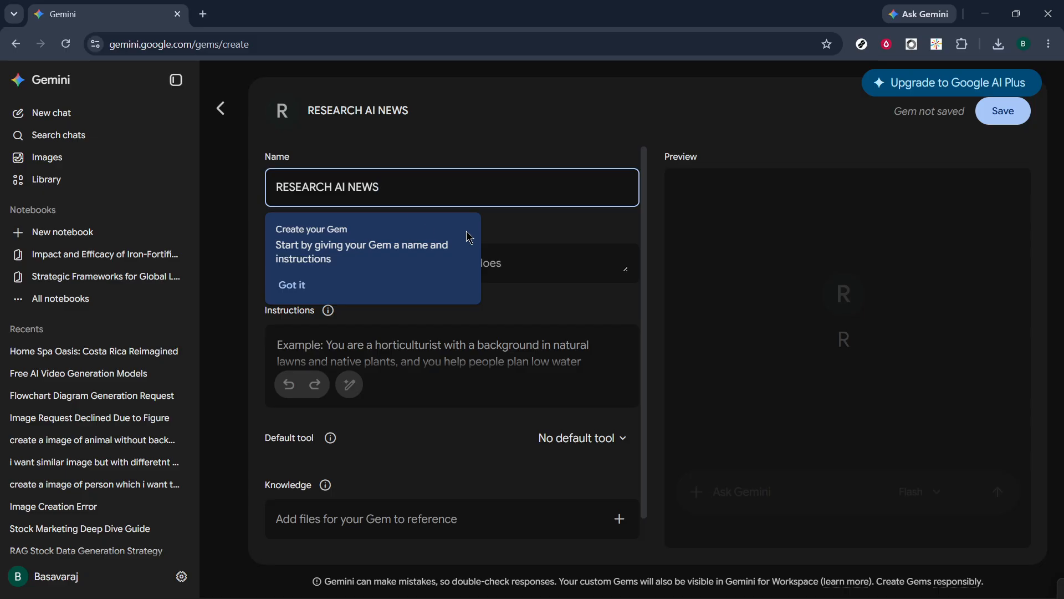
Enter "Keep a tone of male AI expert." as the Gem's description.
left_click(528, 282)
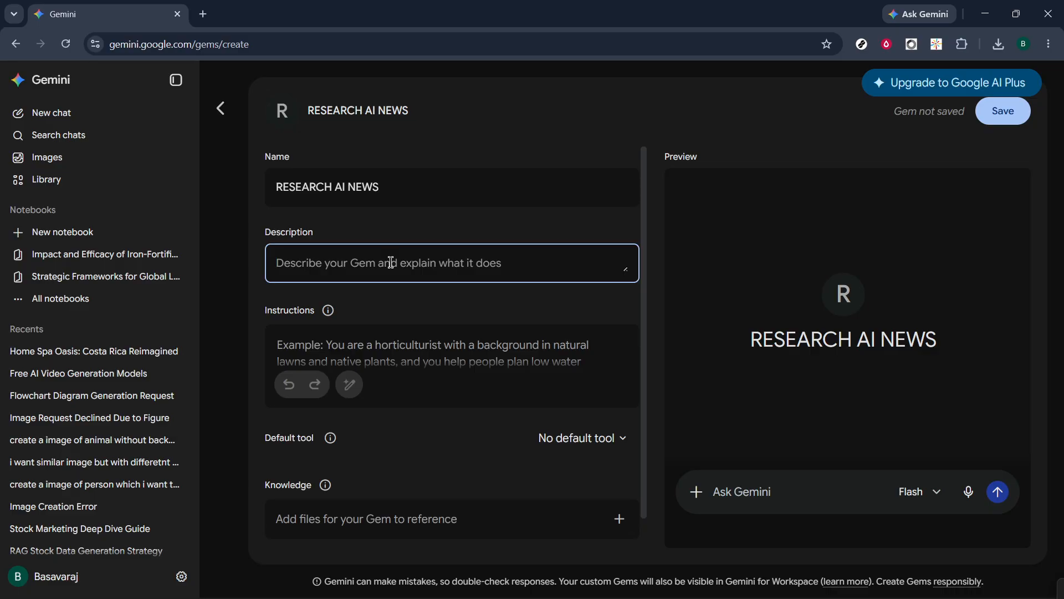
type("RE")
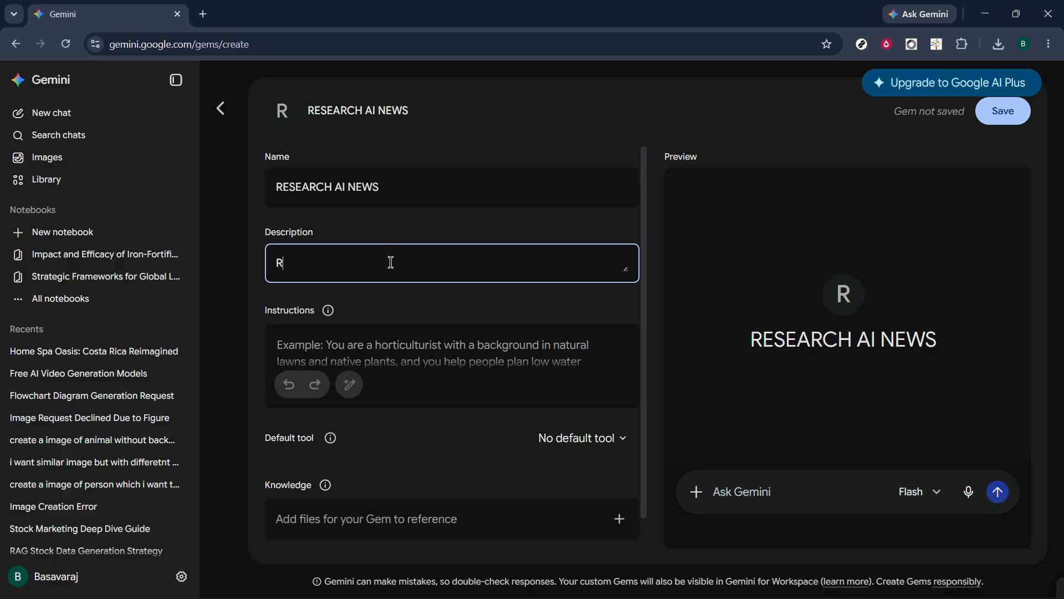
key("BackSpace")
key("BackSpace")
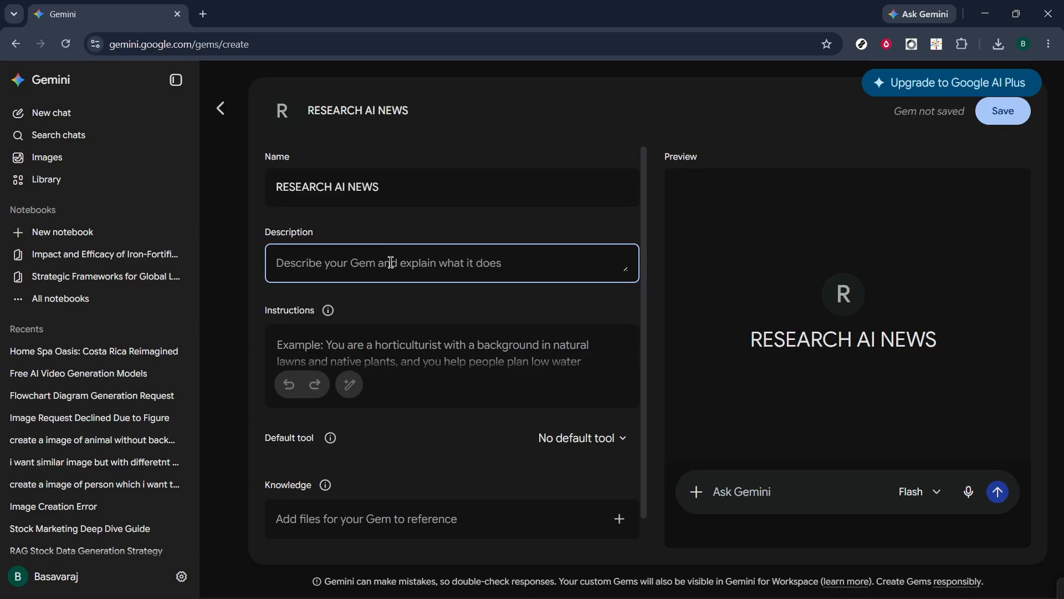
type("Keep")
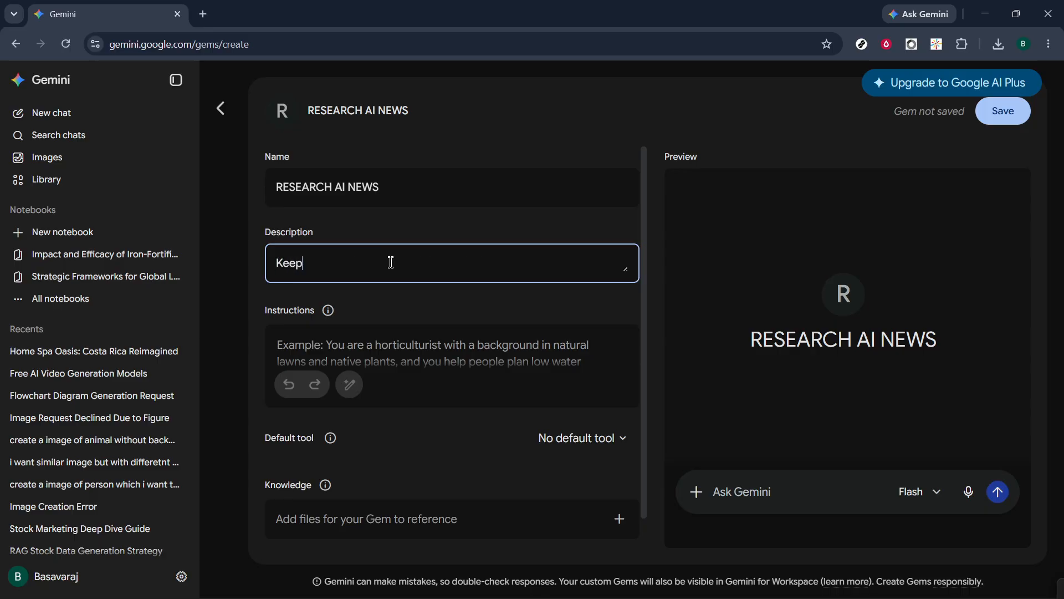
type(" a ton ")
type("e")
type("of ")
type("make")
key("BackSpace")
key("BackSpace")
type("le AI exoert")
key("BackSpace")
key("BackSpace")
key("BackSpace")
key("BackSpace")
type("pert.")
Examine the Gem's instructions field and the source options for adding knowledge files.
scroll(393, 265, "down", 1)
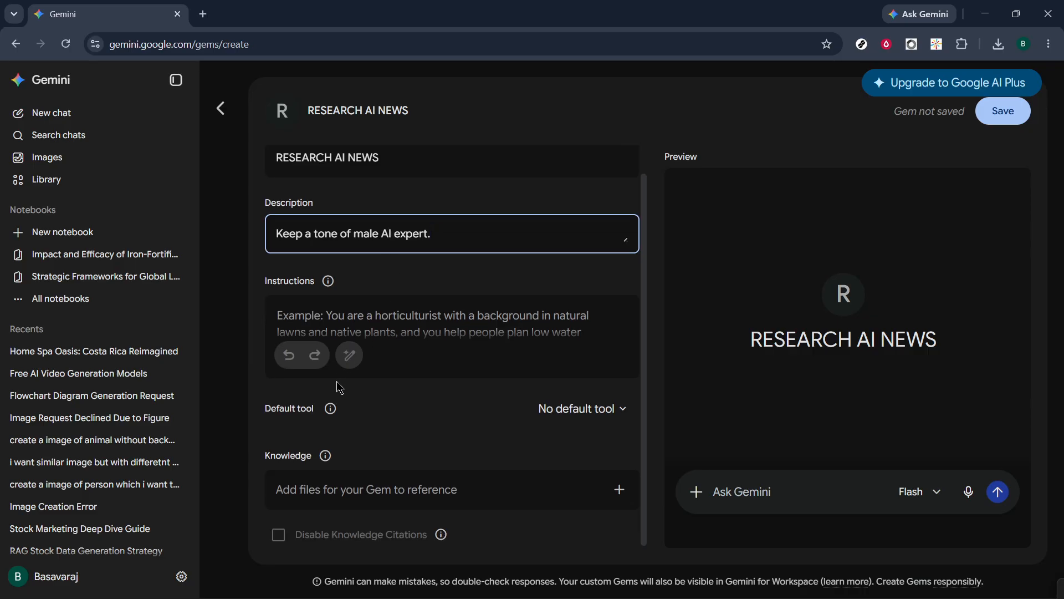
left_click(417, 502)
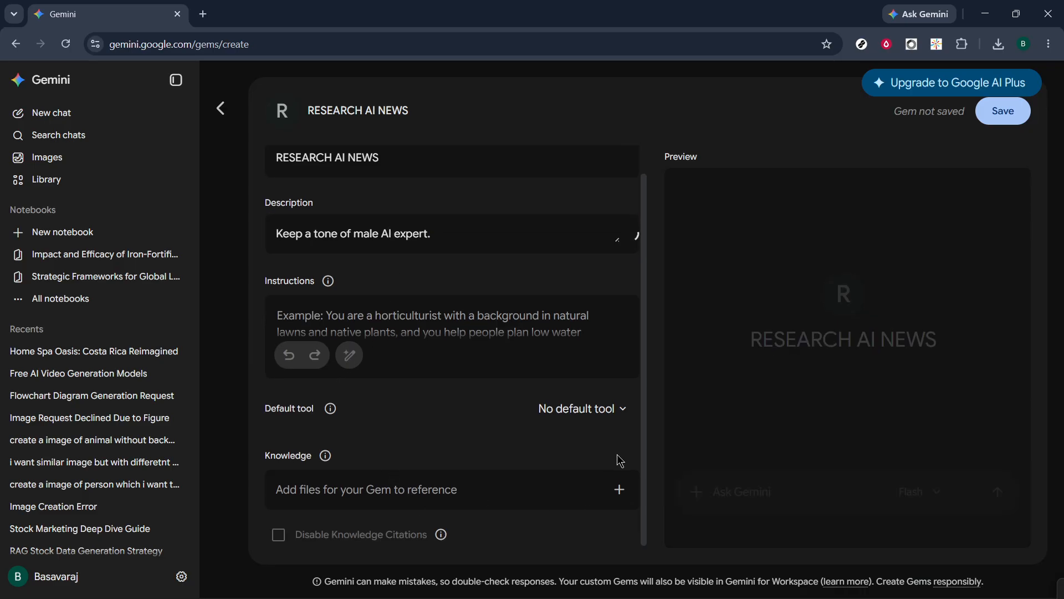
left_click(619, 489)
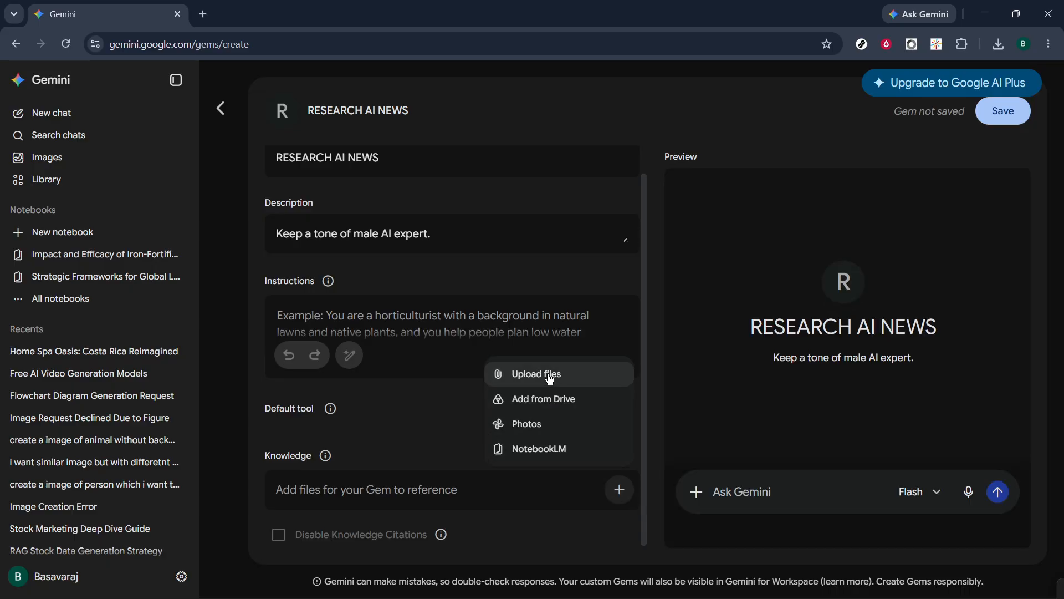
left_click(398, 486)
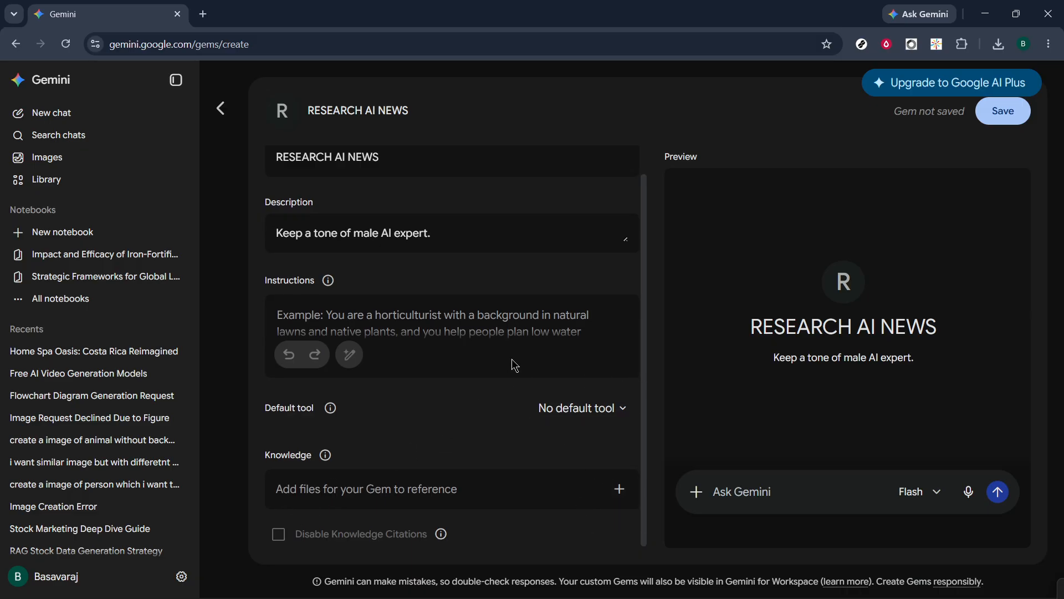
left_click(413, 351)
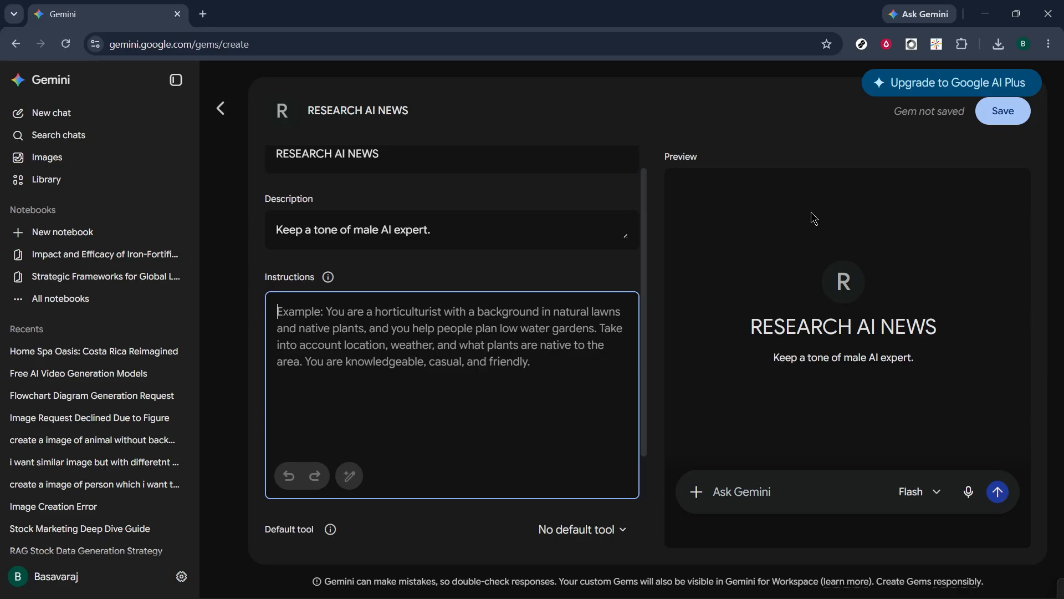
scroll(550, 327, "down", 2)
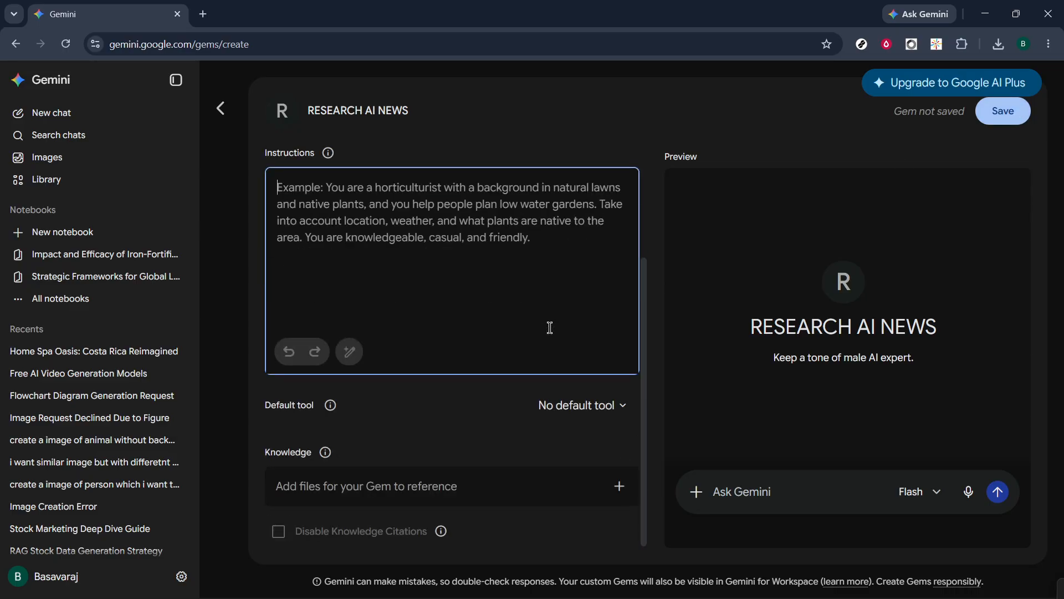
left_click(615, 480)
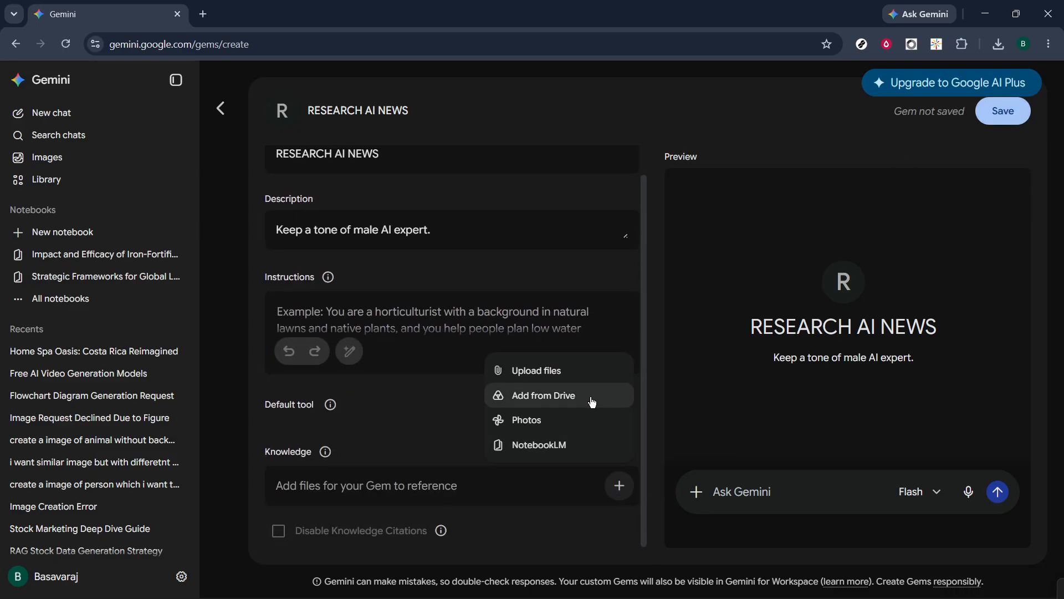
left_click(475, 403)
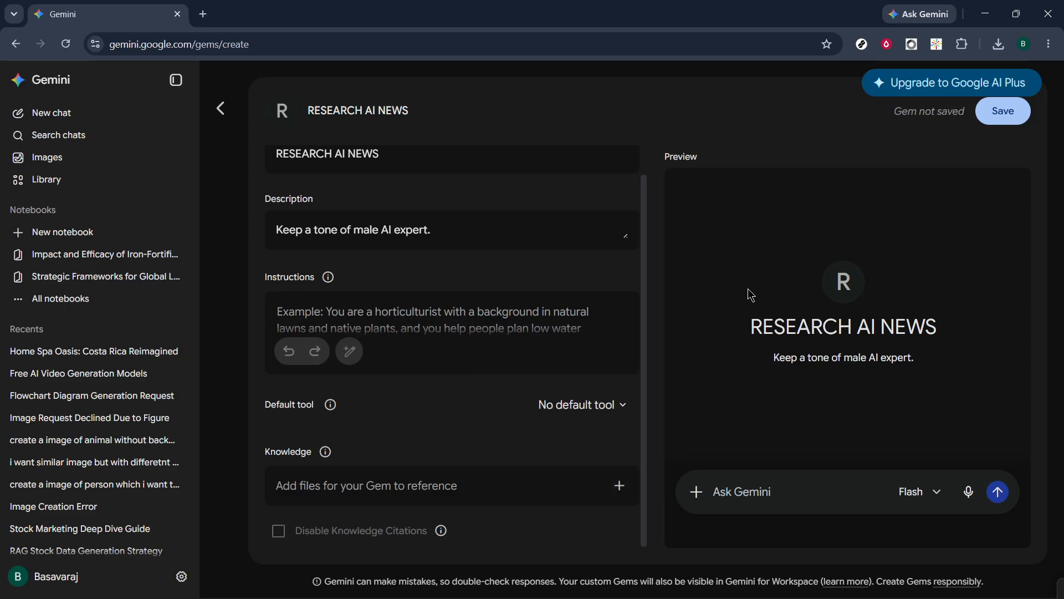
Save the RESEARCH AI NEWS Gem and start a chat with it.
left_click(1001, 111)
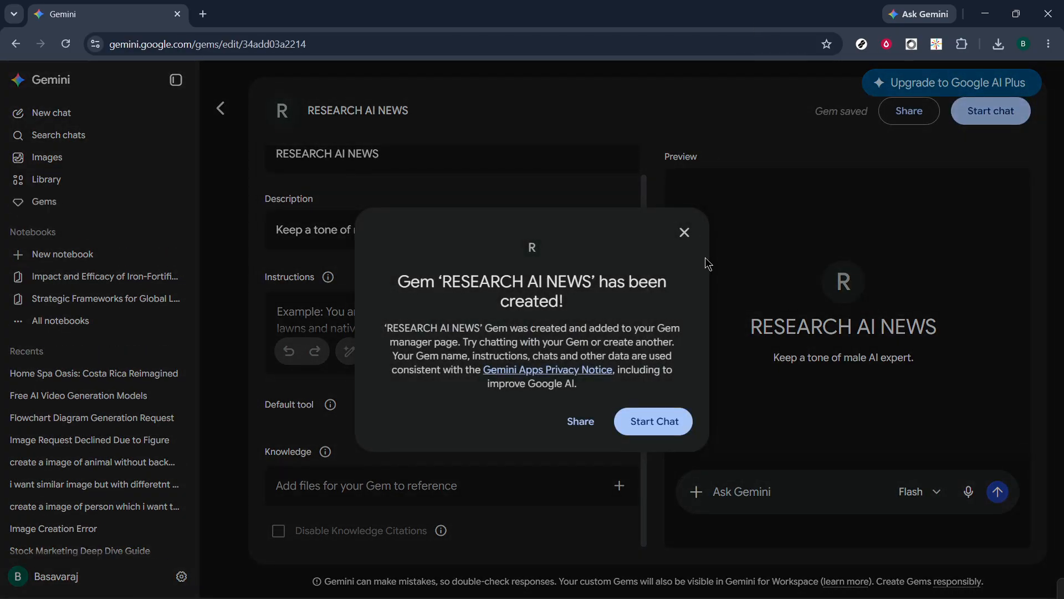
left_click(653, 420)
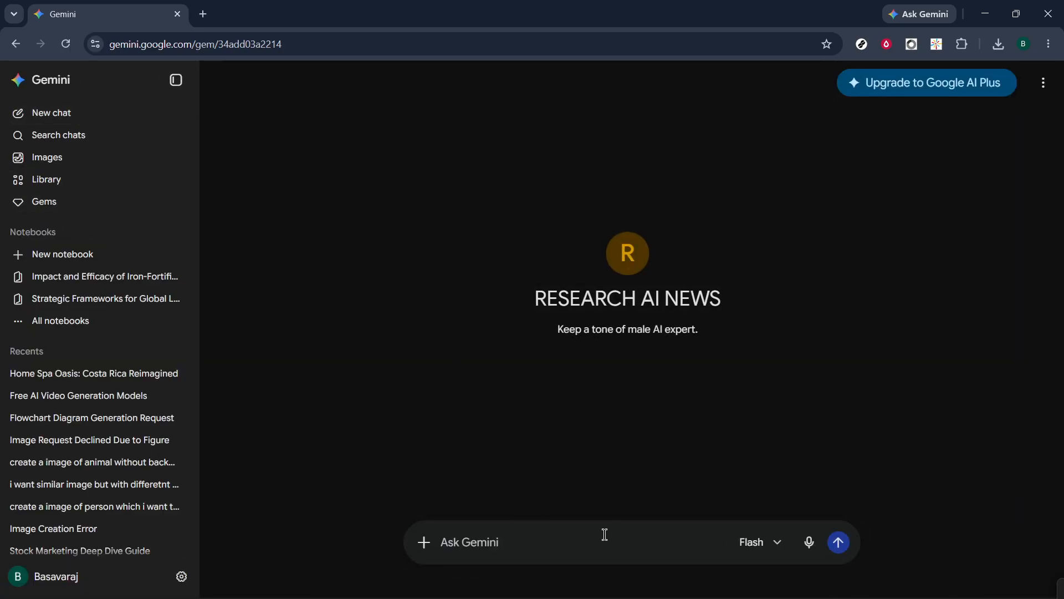
Reopen the RESEARCH AI NEWS Gem from My Gems and begin a chat prompt with "GO WIth".
left_click(106, 205)
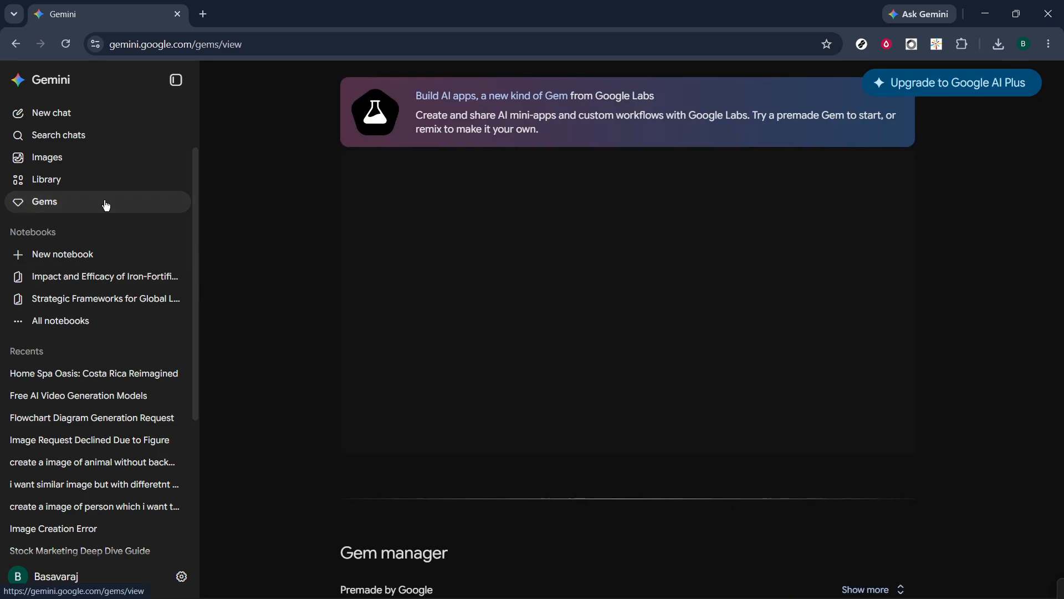
scroll(314, 290, "down", 4)
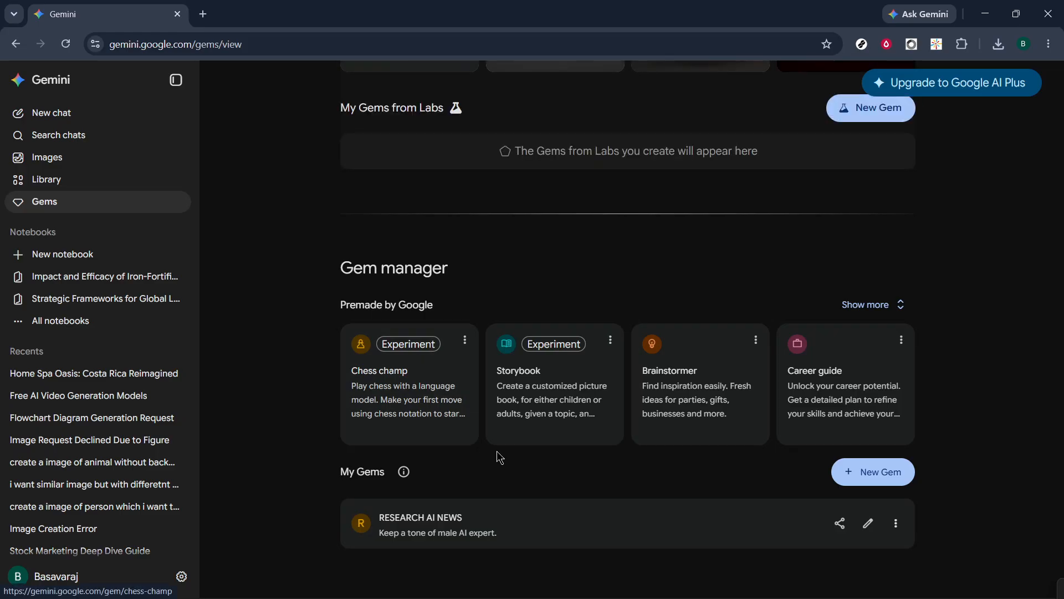
left_click(628, 517)
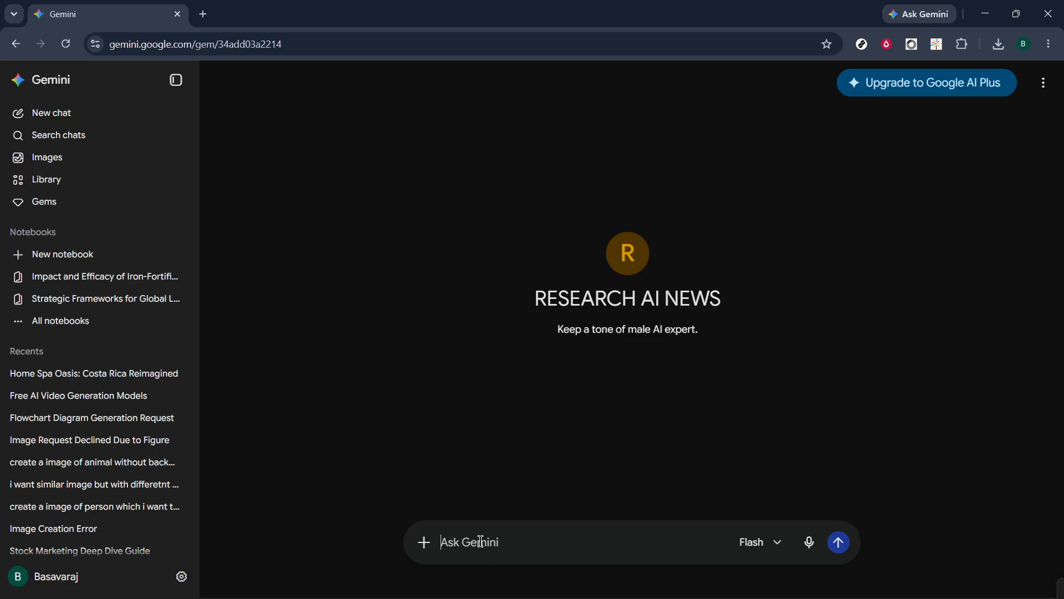
type("GO WIth")
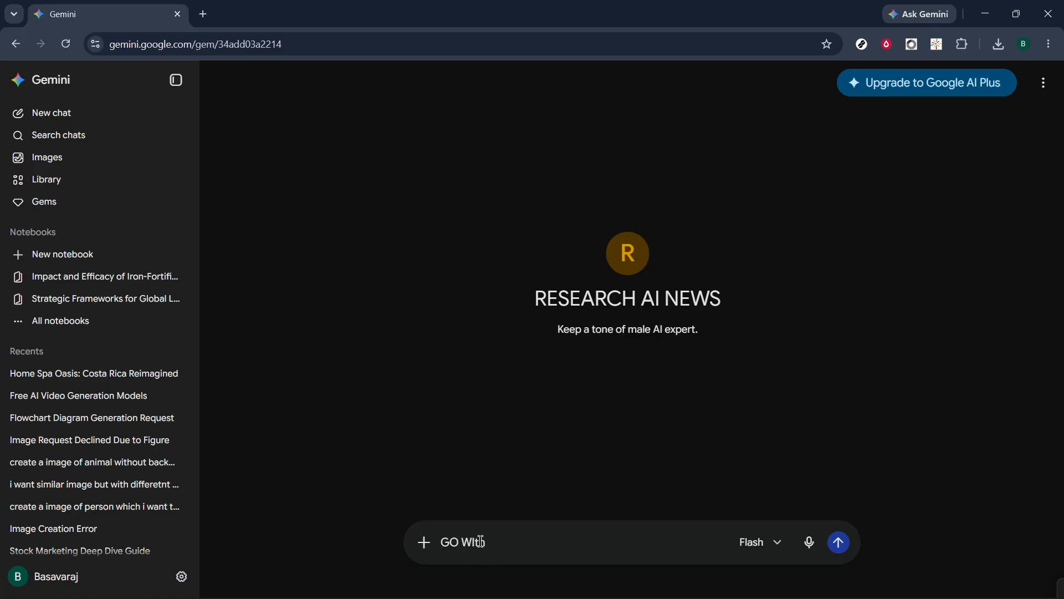